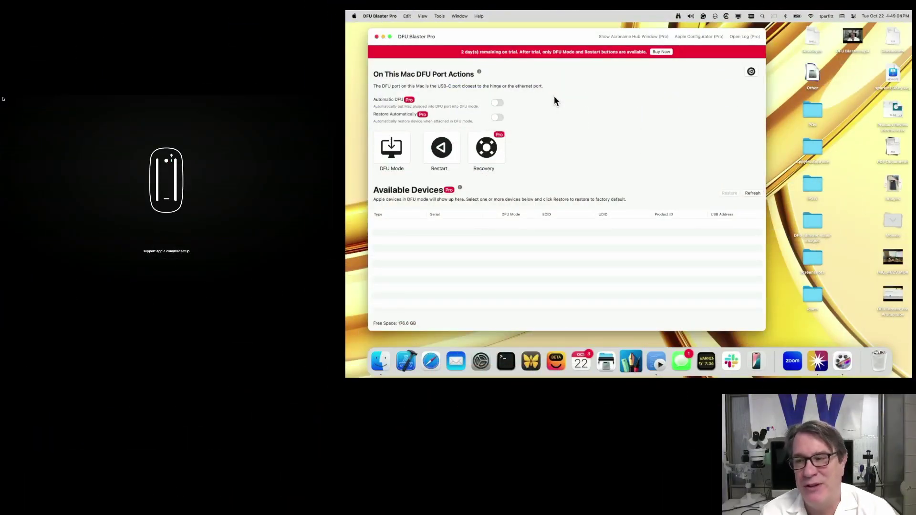
# - Nudge the app window right and briefly view the DFU Blaster Pro admin guide
pyautogui.moveTo(563, 33); pyautogui.dragTo(583, 32)
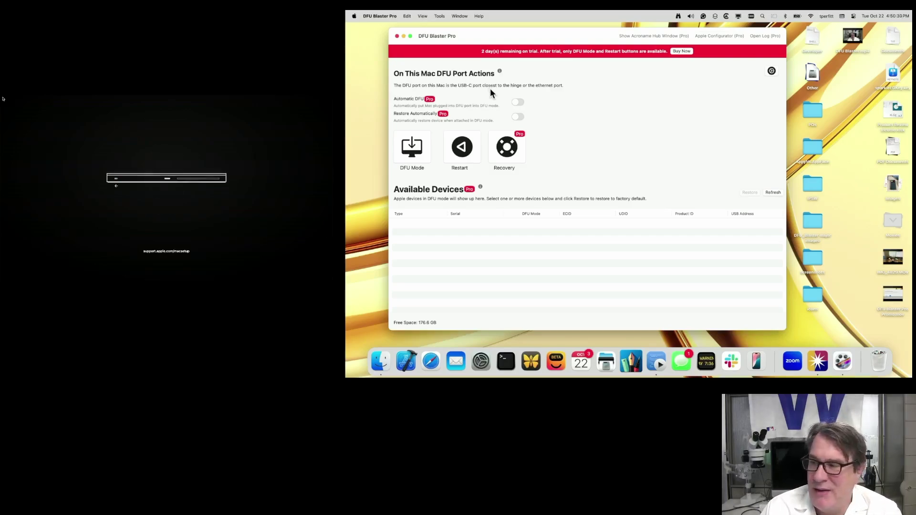
pyautogui.click(480, 187)
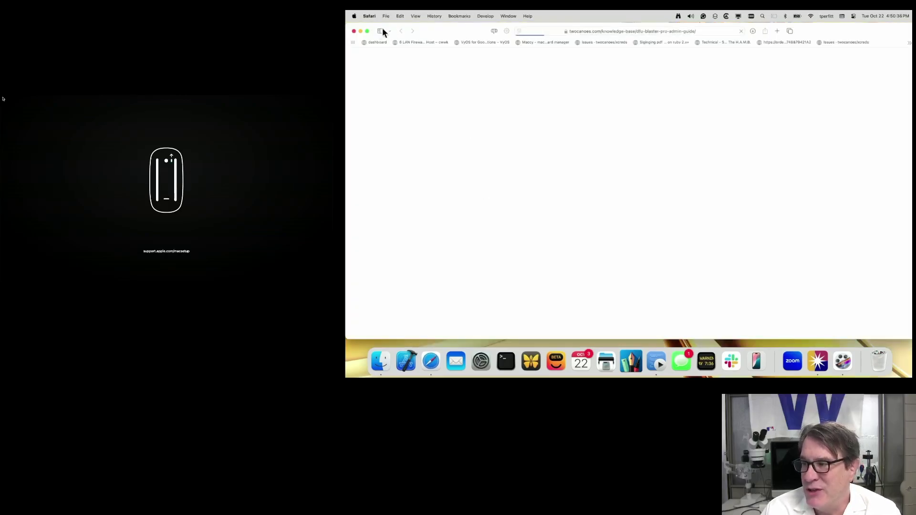
pyautogui.click(353, 31)
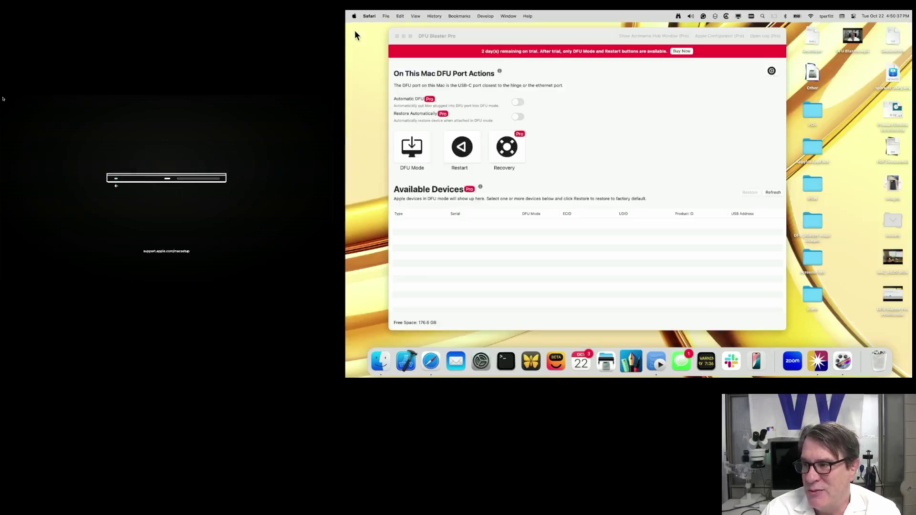
pyautogui.click(525, 69)
pyautogui.click(461, 15)
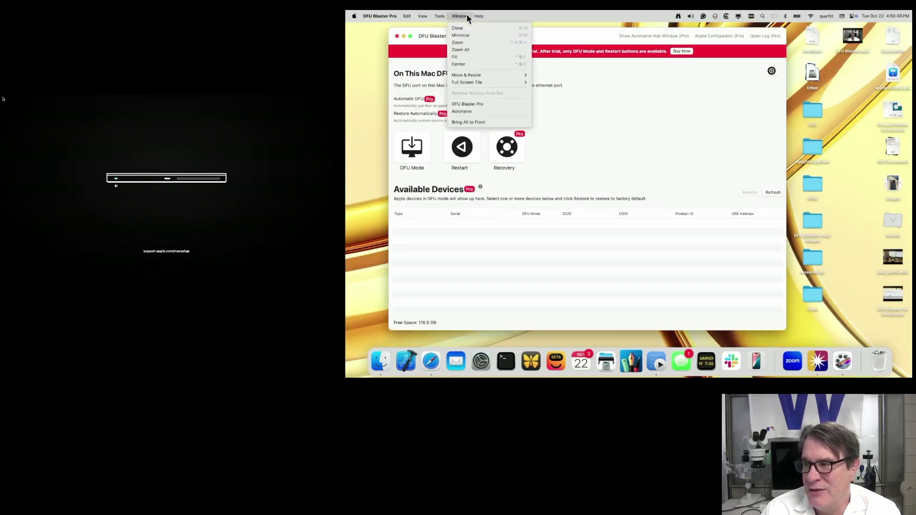
pyautogui.click(466, 16)
# - Open the DFU Blaster help guide from the Help menu, then close it
pyautogui.click(479, 16)
pyautogui.click(487, 37)
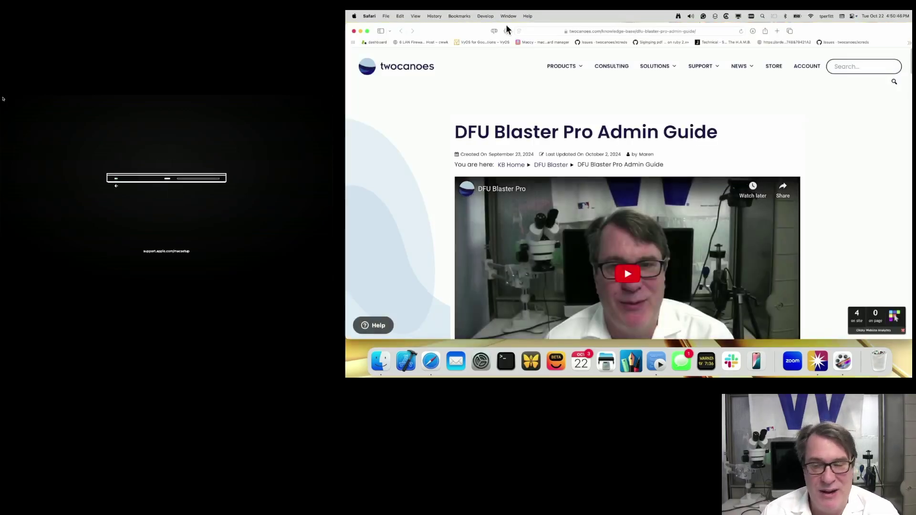
pyautogui.click(354, 30)
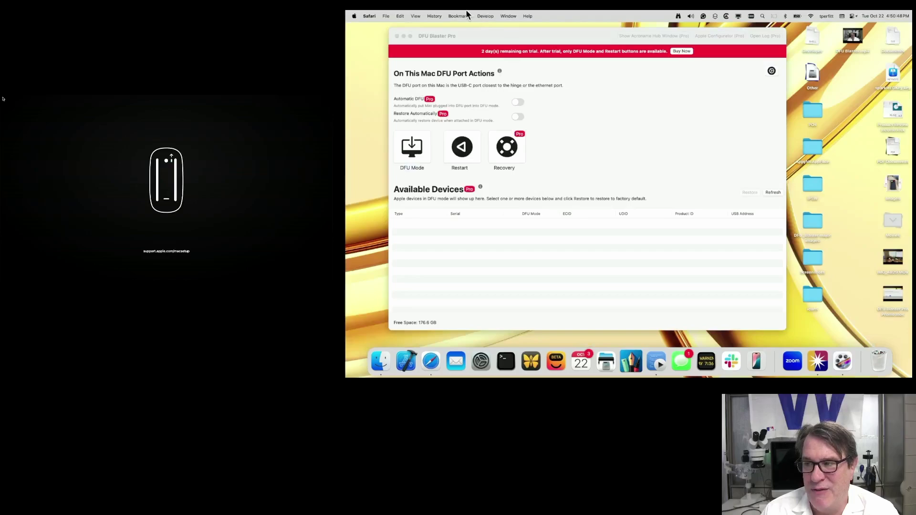
pyautogui.click(589, 112)
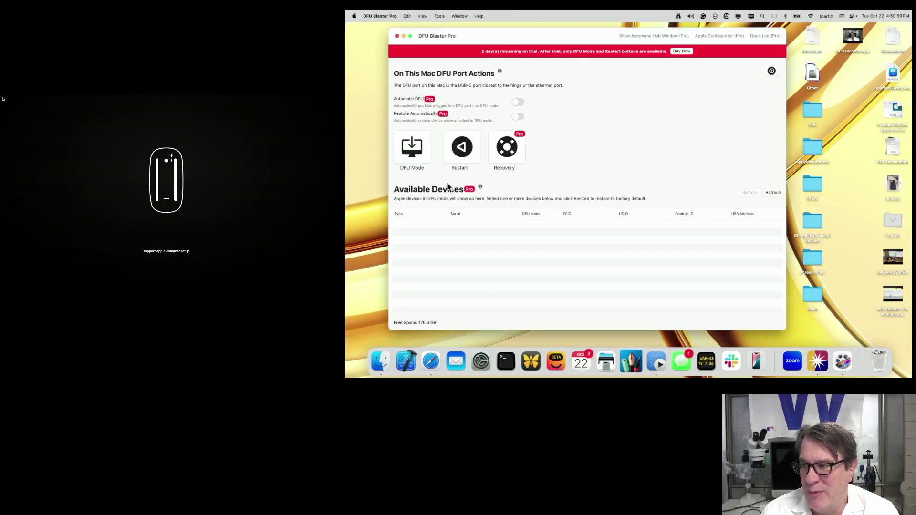
# - Put the Mac mini into DFU mode so Macmini9,1 shows with product ID 0x1227
pyautogui.click(346, 330)
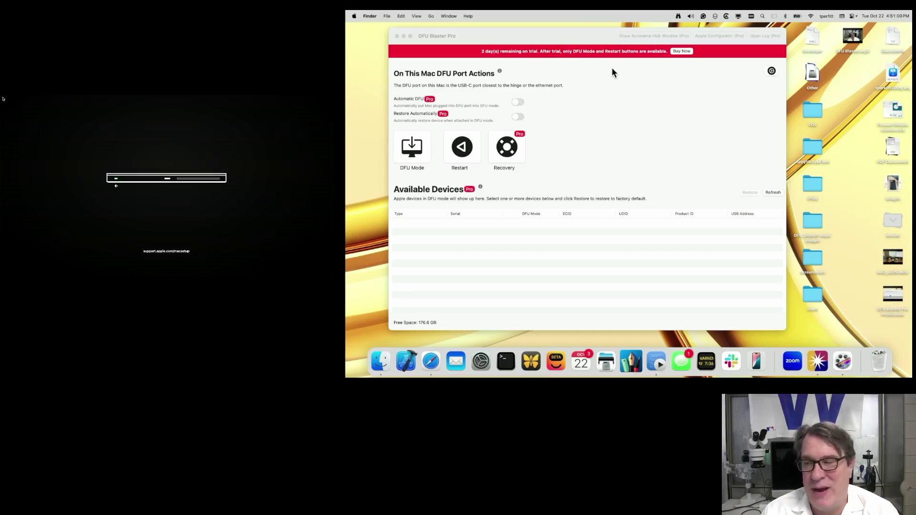
pyautogui.click(507, 230)
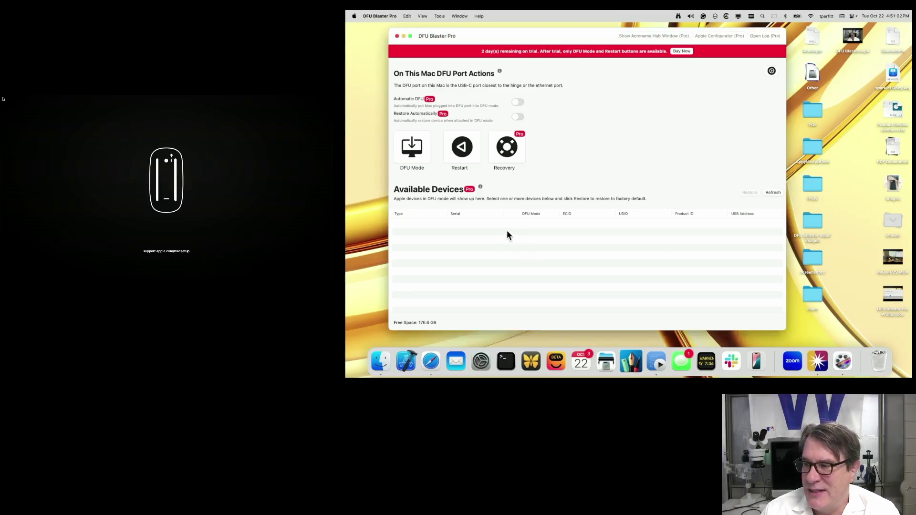
pyautogui.click(423, 150)
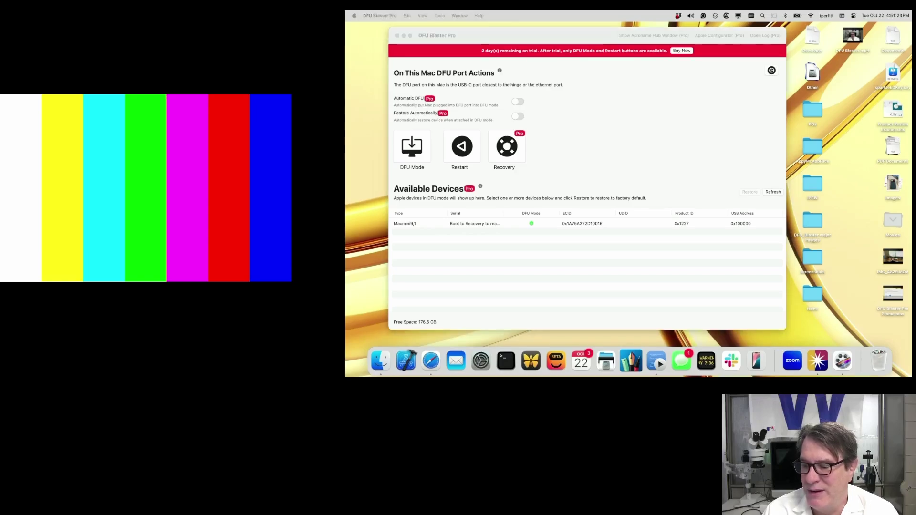
# - Select the Macmini9,1 in Available Devices and start its factory-default restore
pyautogui.click(459, 219)
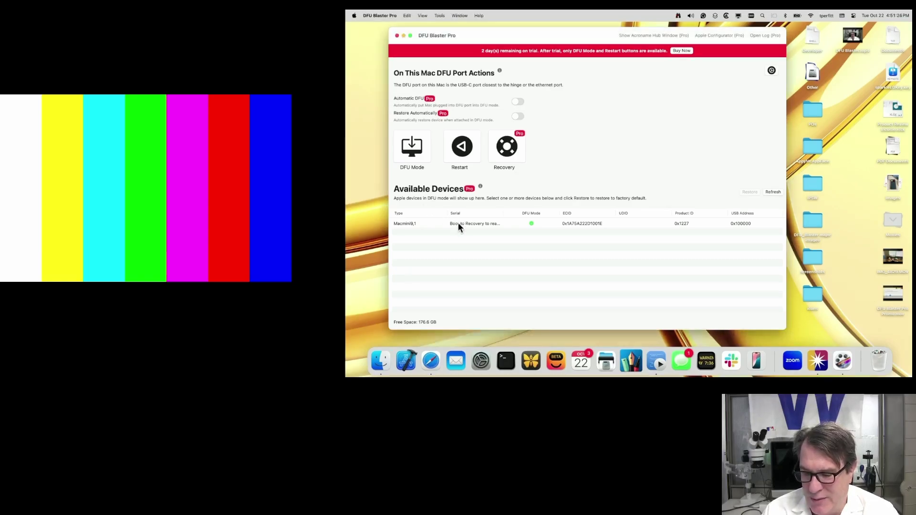
pyautogui.click(458, 223)
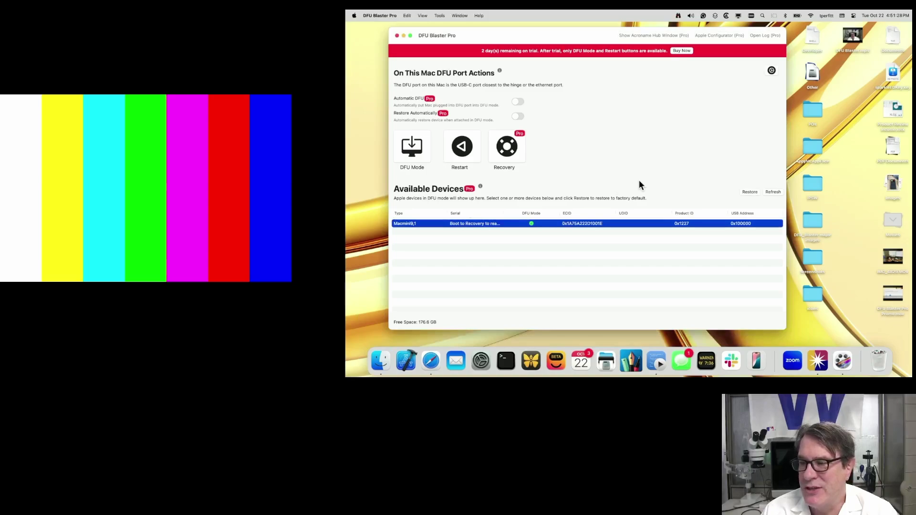
pyautogui.click(746, 192)
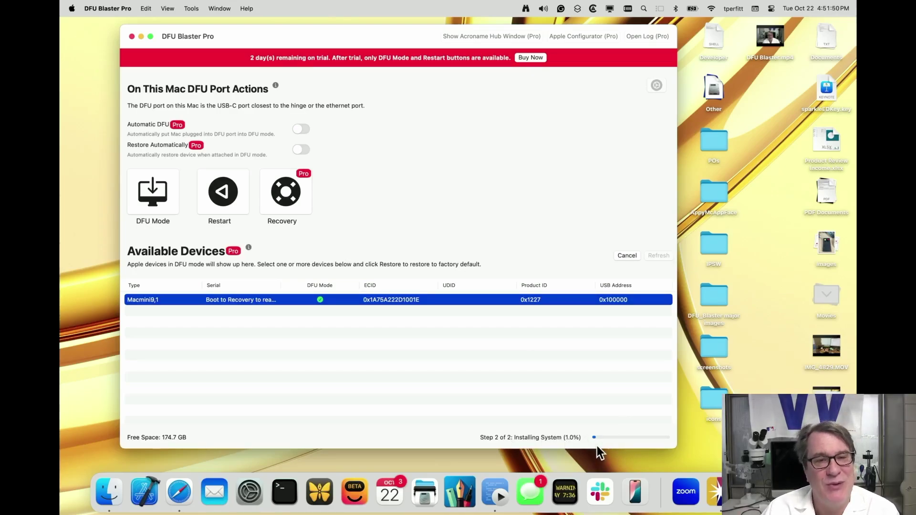
# - Cancel the Macmini9,1 restore, copy its info as CSV from Tools, and move the window up
pyautogui.click(626, 256)
pyautogui.click(219, 8)
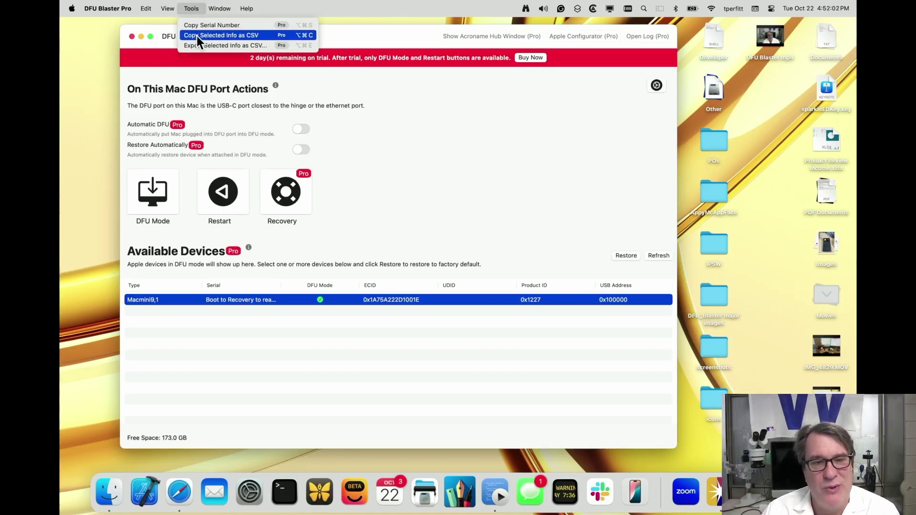
pyautogui.click(196, 35)
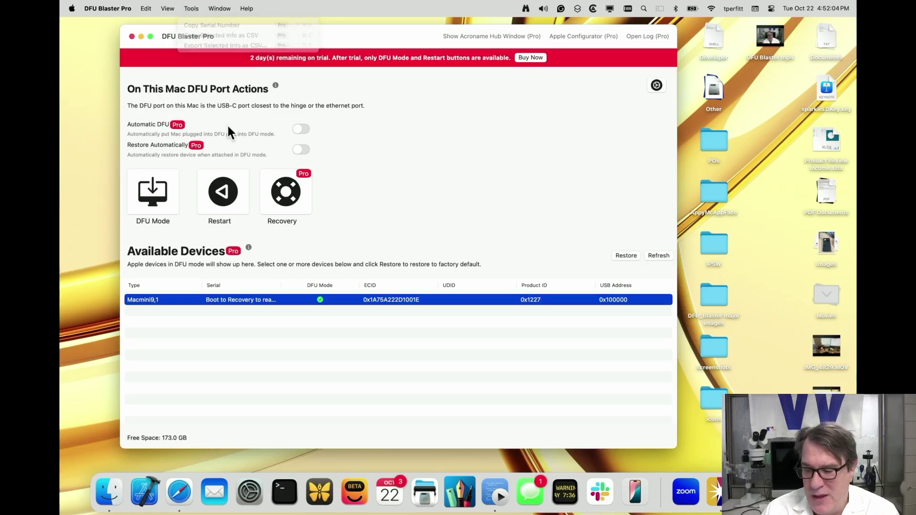
pyautogui.moveTo(307, 30); pyautogui.dragTo(303, 19)
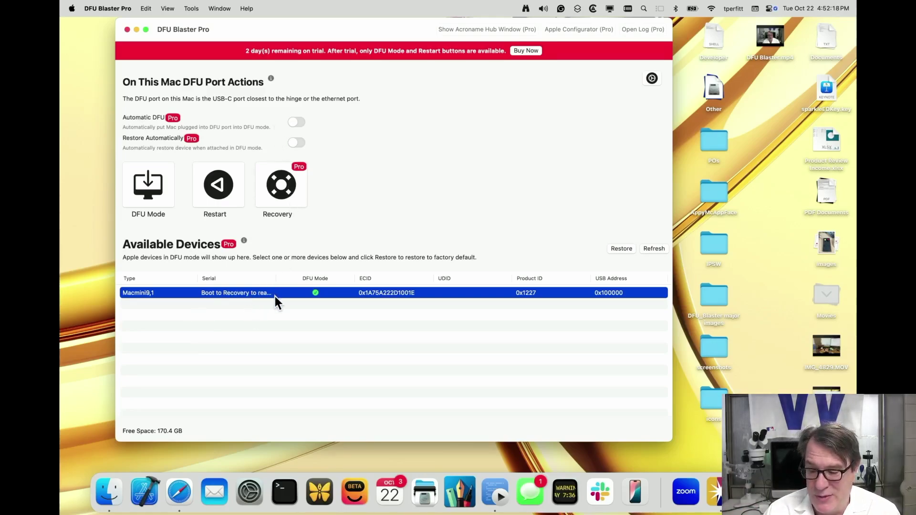
# - Reboot the Mac mini into recovery, then copy the Macmini9,1 serial number from its context menu
pyautogui.click(270, 195)
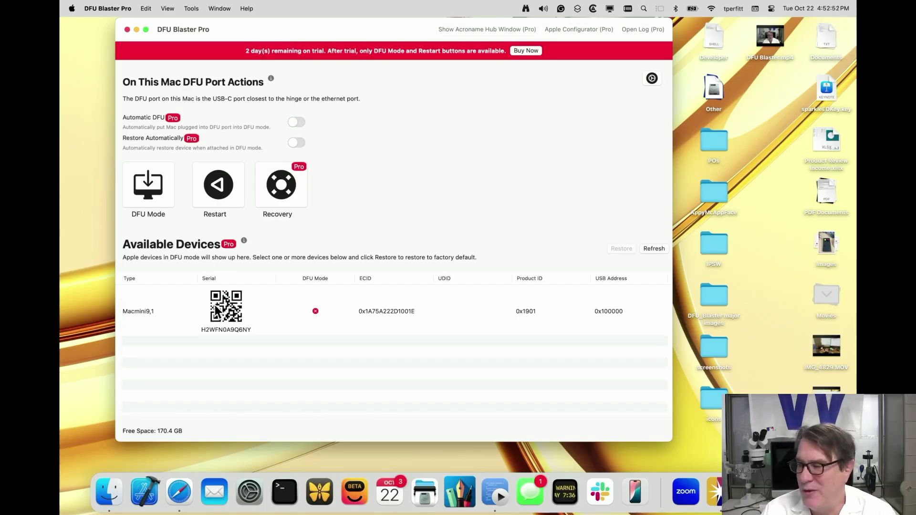
pyautogui.click(215, 310)
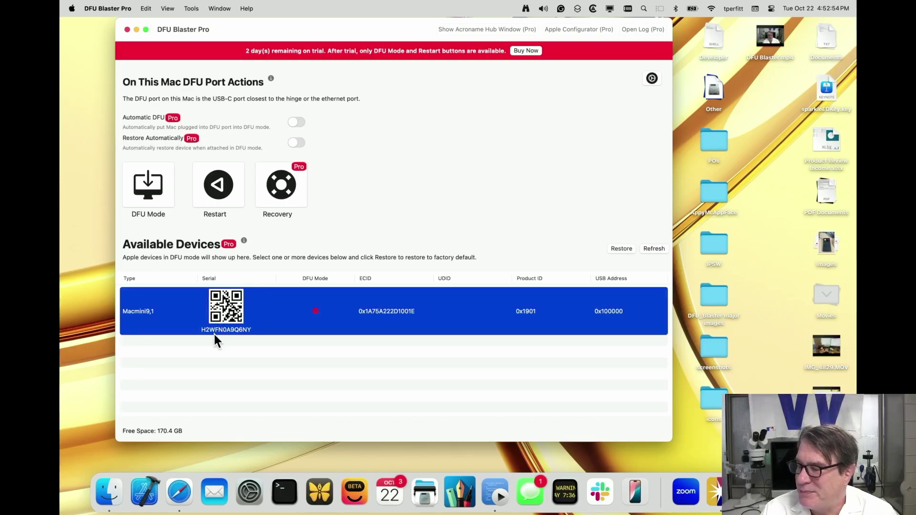
pyautogui.rightClick(224, 319)
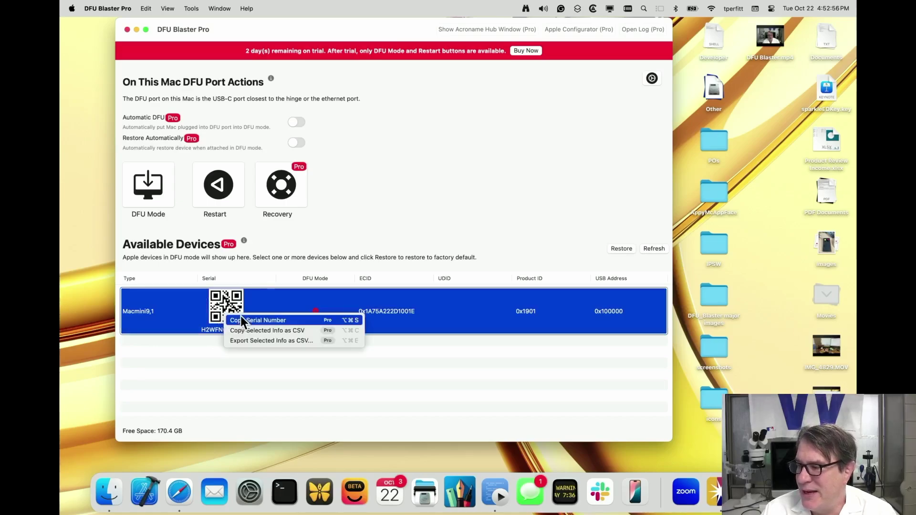
pyautogui.click(241, 316)
# - Paste the serial number below the curl command in event.sh, cut it back out, and return to DFU Blaster Pro
pyautogui.press('super+Tab')
pyautogui.press('super+Tab')
pyautogui.press('super+Tab')
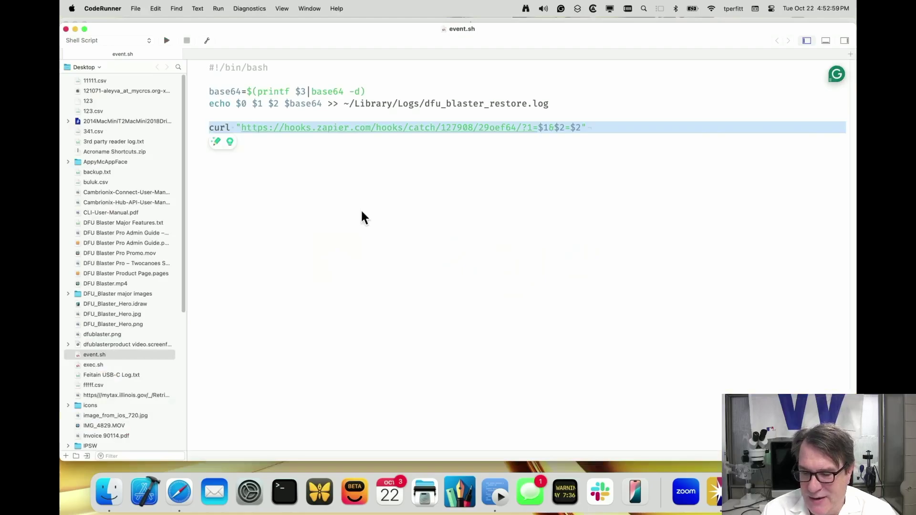
pyautogui.click(361, 213)
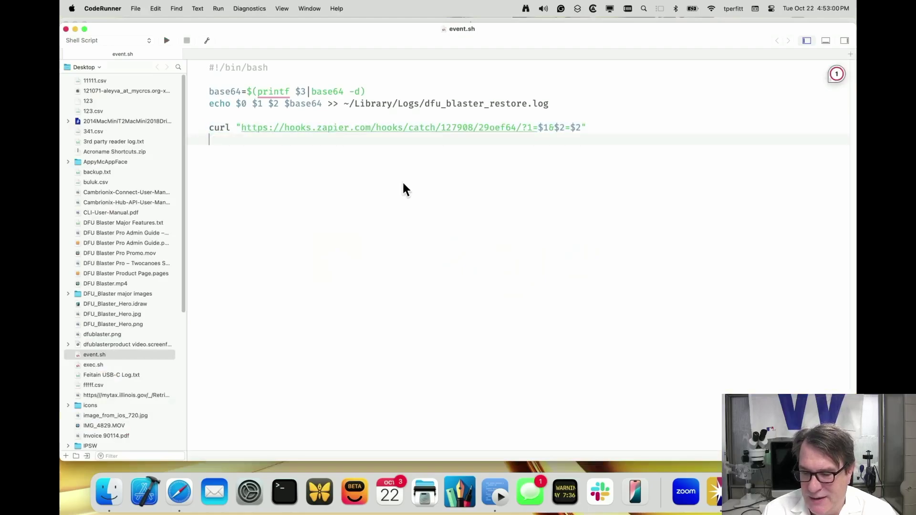
pyautogui.press('super+v')
pyautogui.doubleClick(220, 141)
pyautogui.press('super+x')
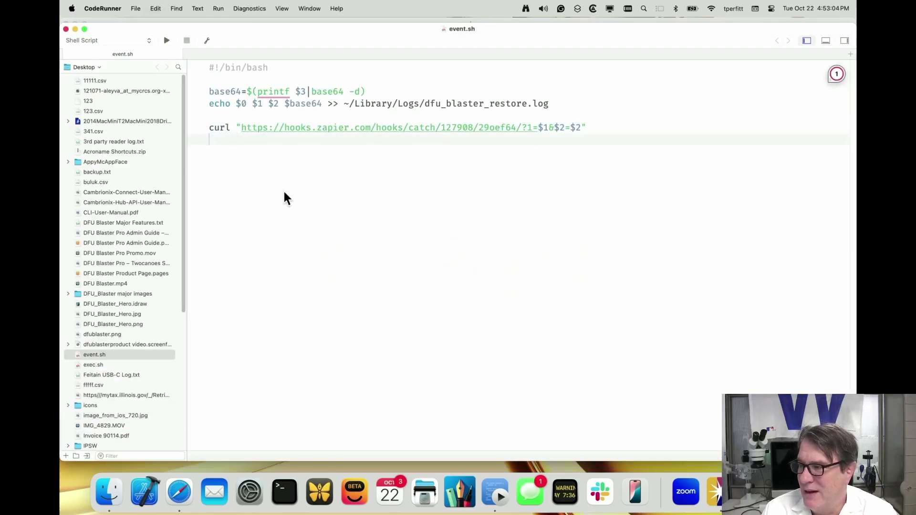
pyautogui.press('super+Tab')
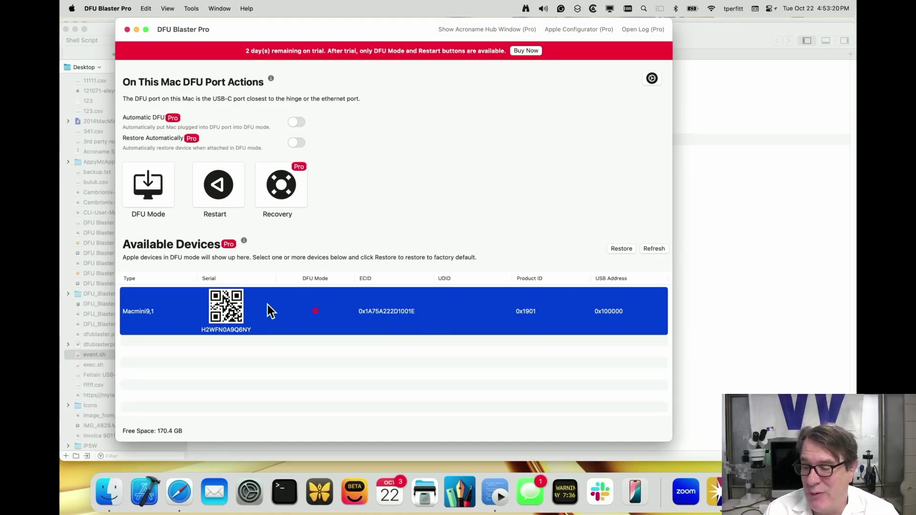
# - Return the Macmini9,1 to DFU mode (product ID 0x1227) using the On This Mac DFU Port Actions
pyautogui.click(149, 192)
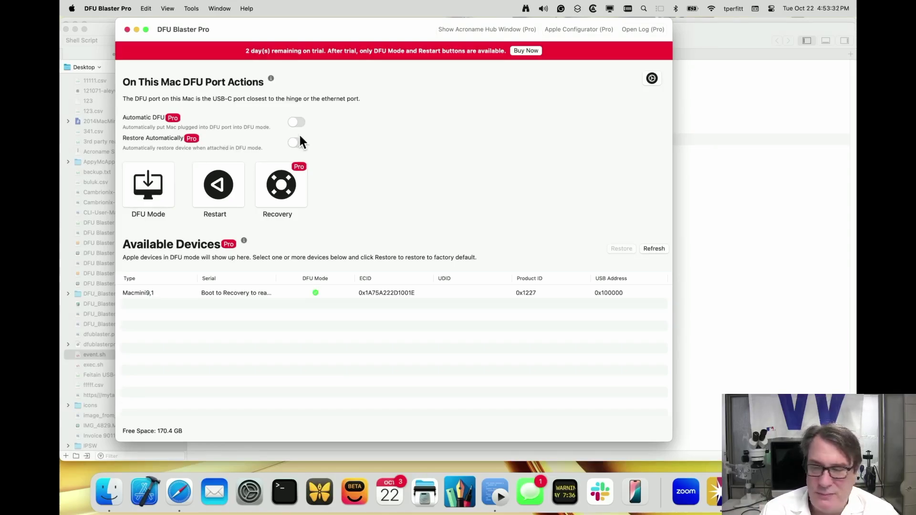
pyautogui.moveTo(401, 30); pyautogui.dragTo(389, 29)
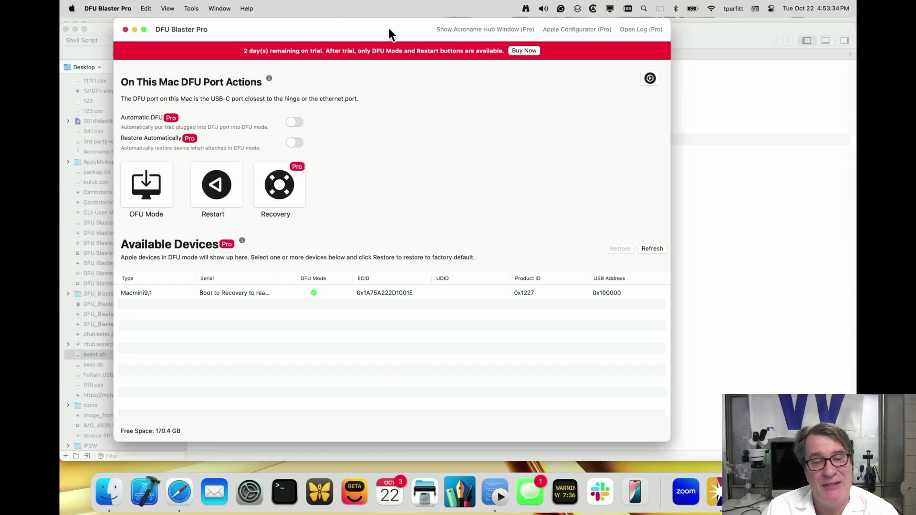
pyautogui.click(653, 81)
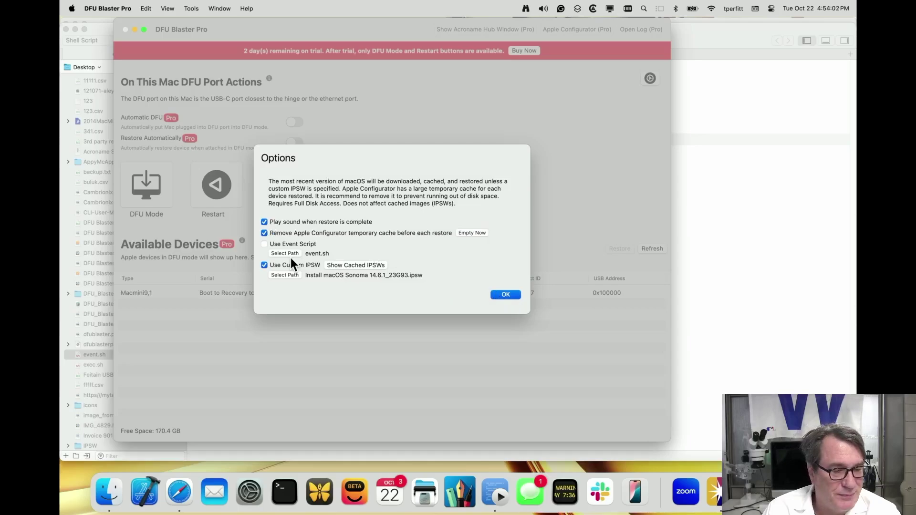
pyautogui.click(502, 294)
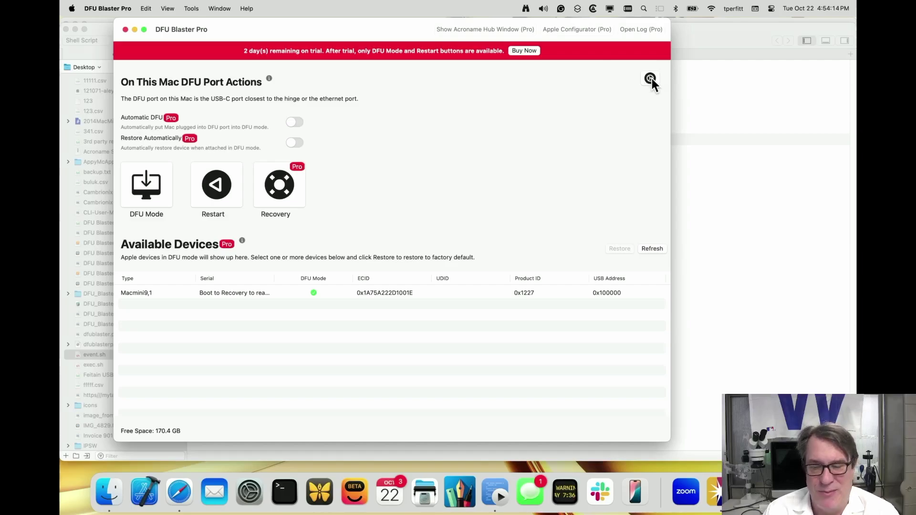
# - Open the restore Options showing Use Event Script set to event.sh, then a Finder window
pyautogui.click(124, 9)
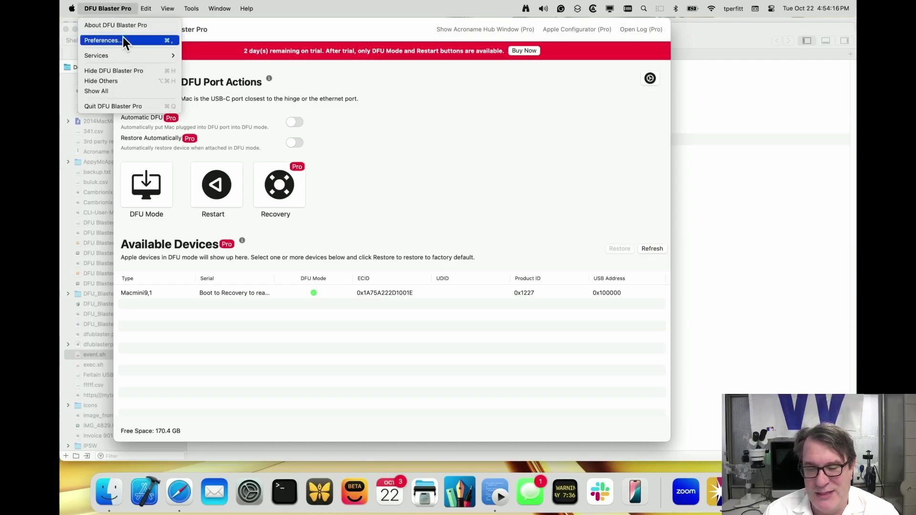
pyautogui.click(119, 7)
pyautogui.click(650, 78)
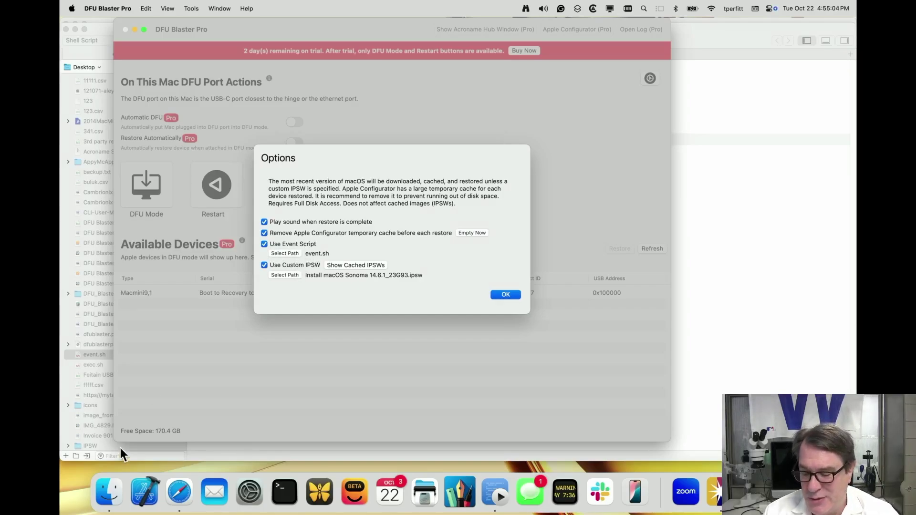
pyautogui.click(109, 491)
# - Locate the bundled event.sh in DFU Blaster Pro.app's Contents/Resources, then switch back to Options
pyautogui.moveTo(428, 154); pyautogui.dragTo(365, 55)
pyautogui.press('super+shift+a')
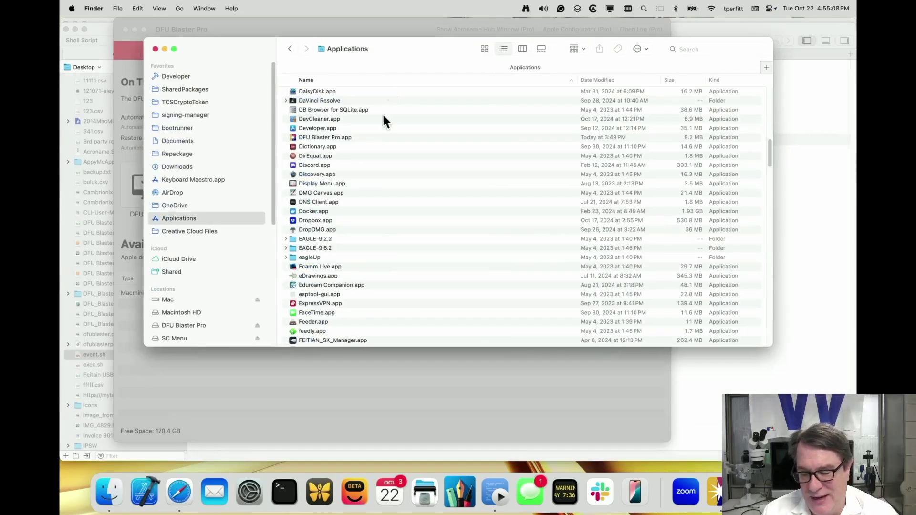
pyautogui.scroll(-2, 388, 239)
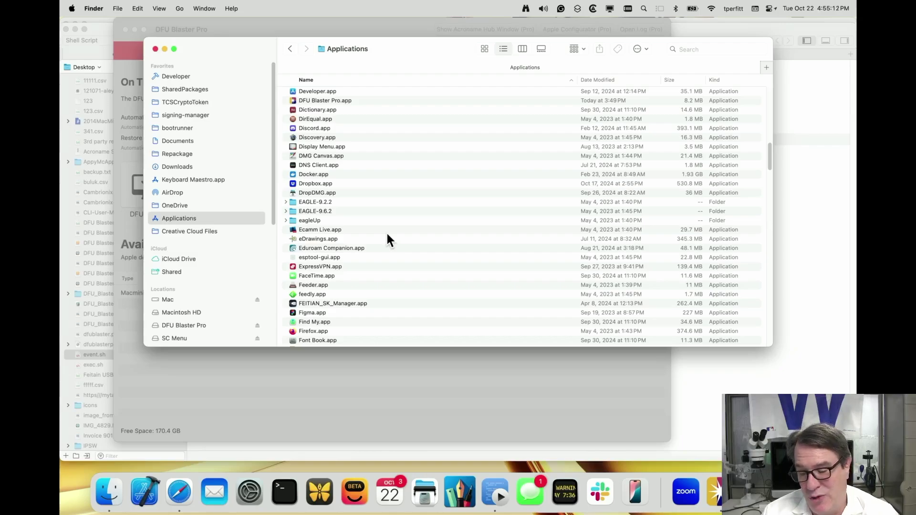
pyautogui.write('dfu')
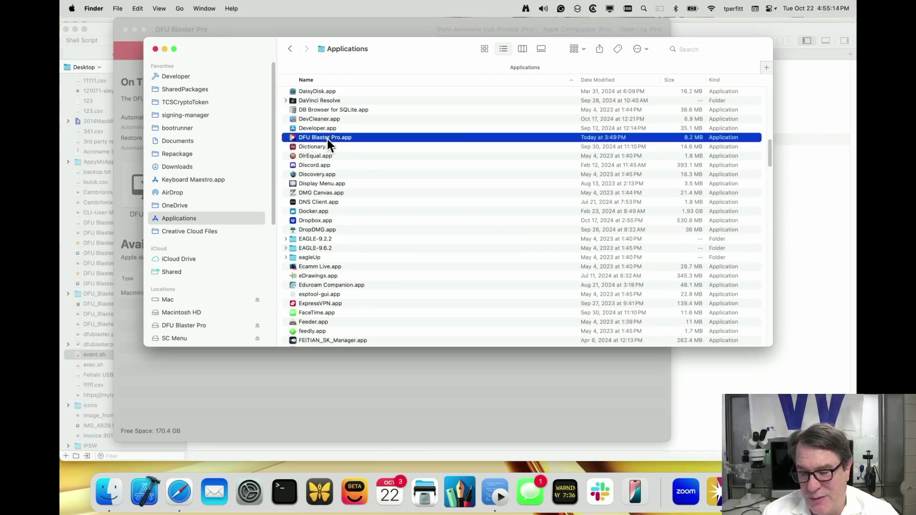
pyautogui.rightClick(328, 138)
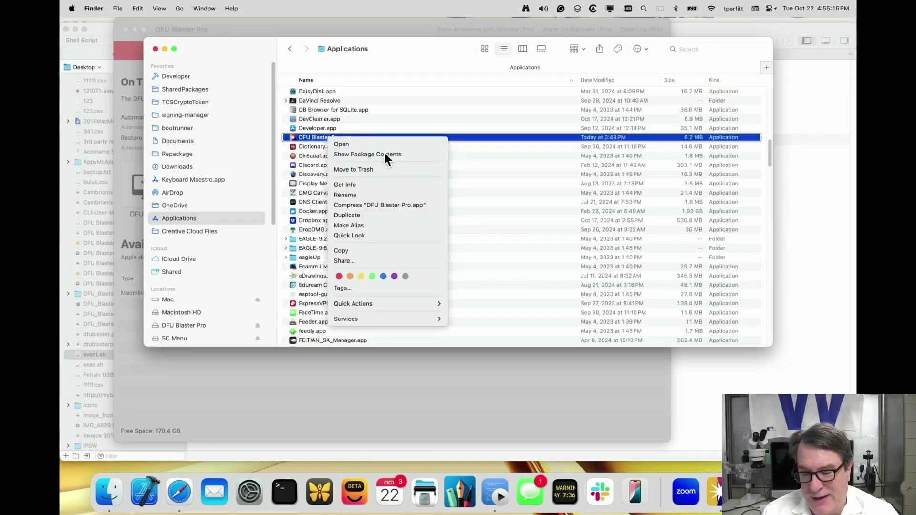
pyautogui.click(384, 154)
pyautogui.doubleClick(311, 93)
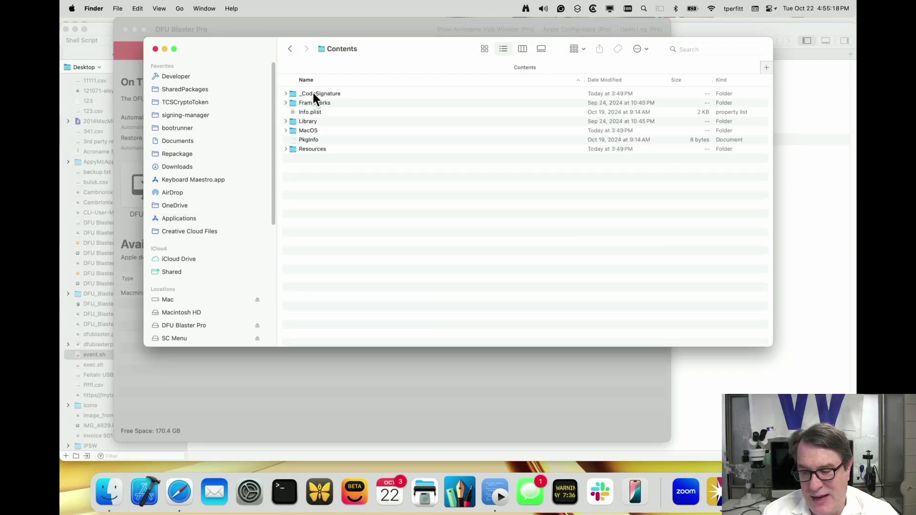
pyautogui.doubleClick(309, 147)
pyautogui.click(359, 123)
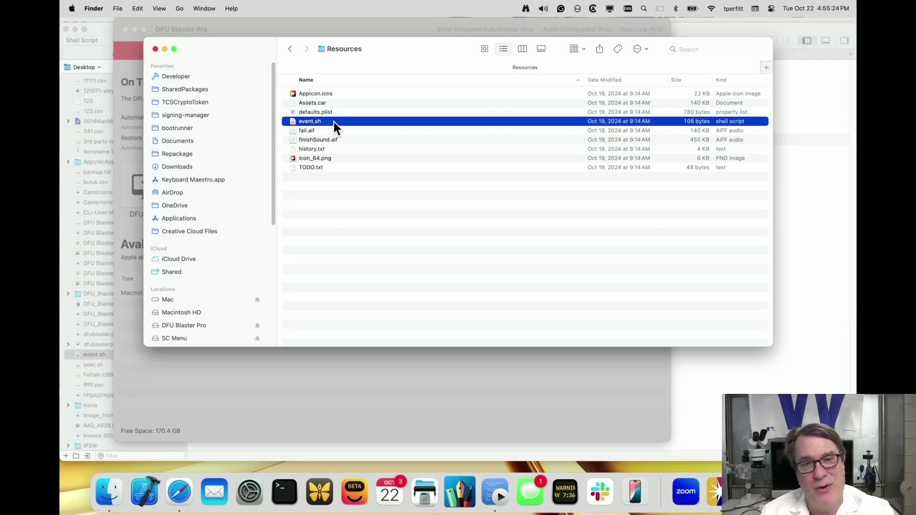
pyautogui.press('super+Tab')
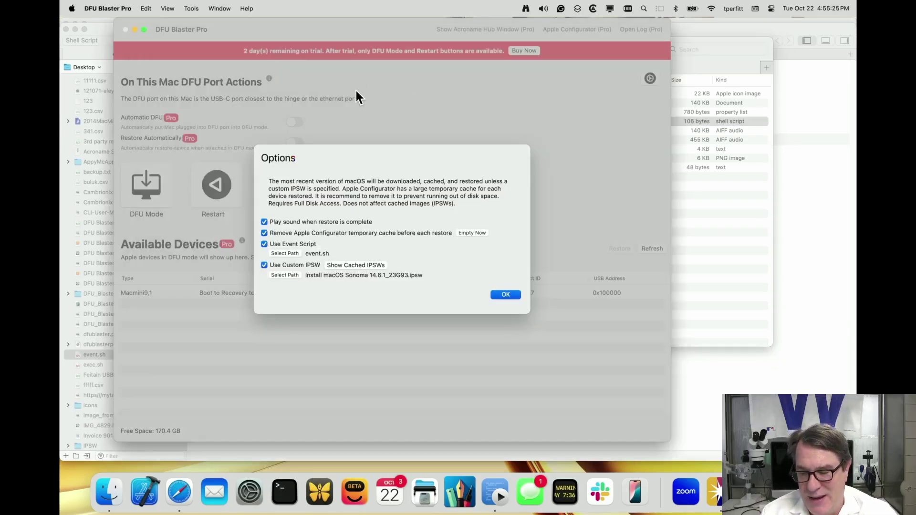
# - In event.sh, highlight the base64 and echo lines, dfu_blaster_restore.log, and the $0 $1 $2 arguments
pyautogui.click(496, 493)
pyautogui.click(218, 113)
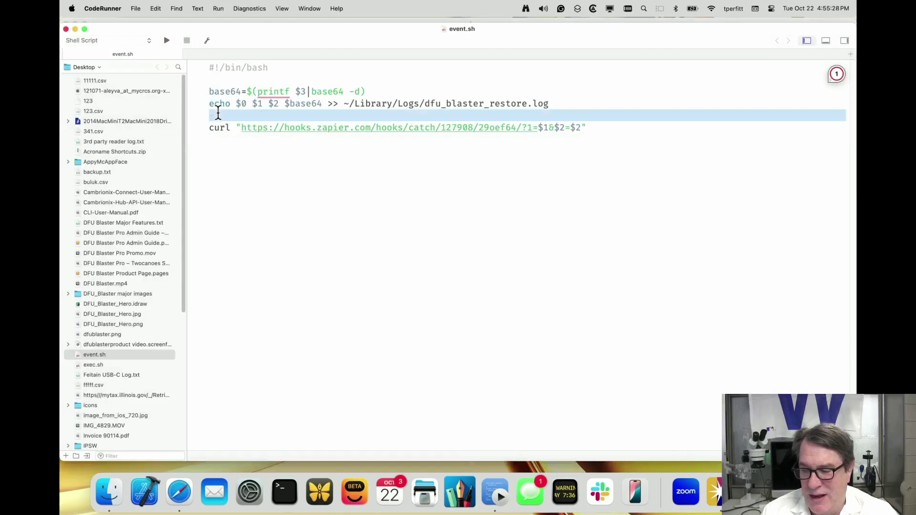
pyautogui.moveTo(218, 113); pyautogui.dragTo(190, 89)
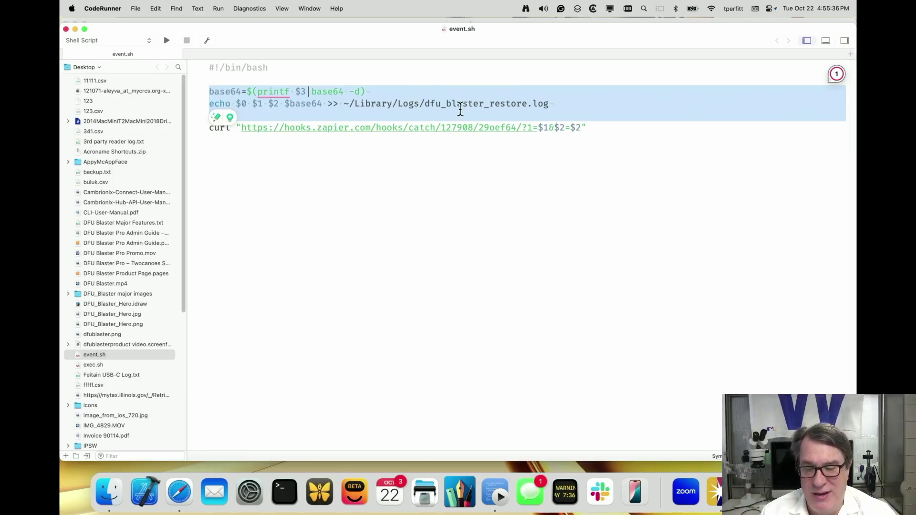
pyautogui.doubleClick(431, 103)
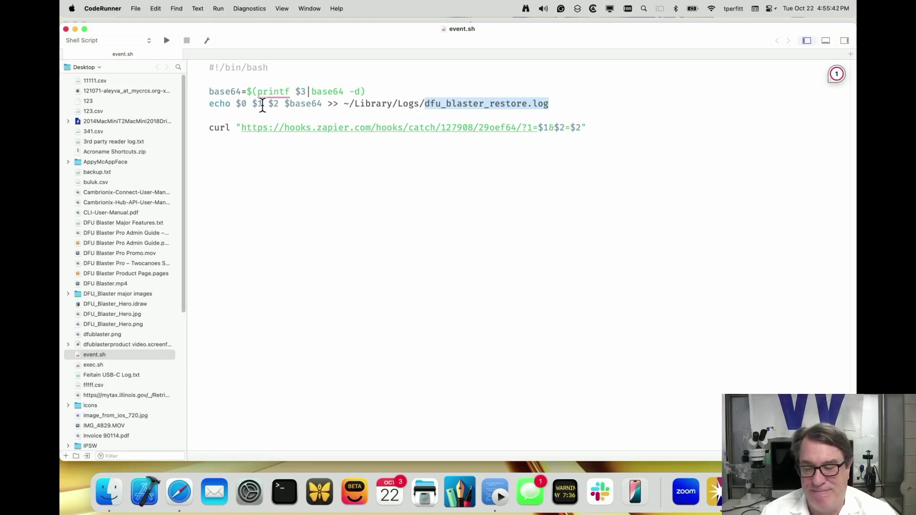
pyautogui.moveTo(238, 103); pyautogui.dragTo(324, 103)
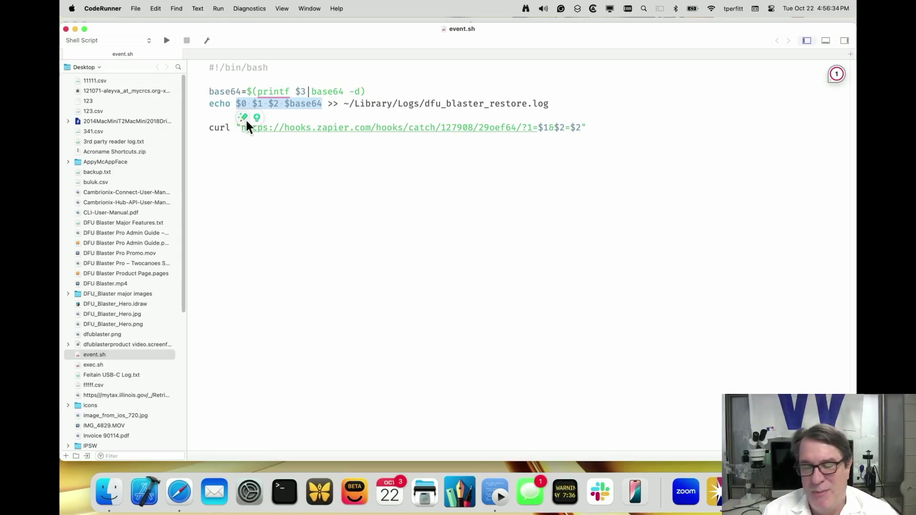
# - Highlight the curl Zapier webhook line in event.sh, then switch back to DFU Blaster Pro's Options
pyautogui.tripleClick(219, 127)
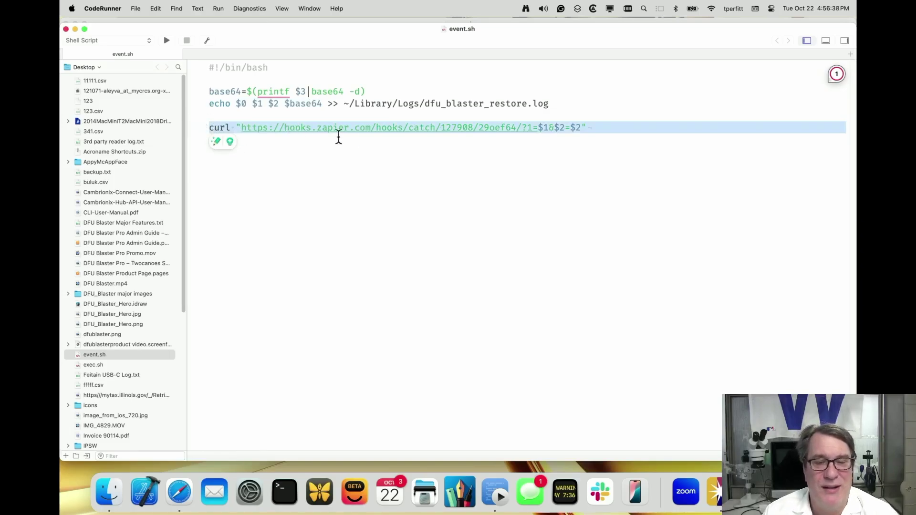
pyautogui.click(439, 170)
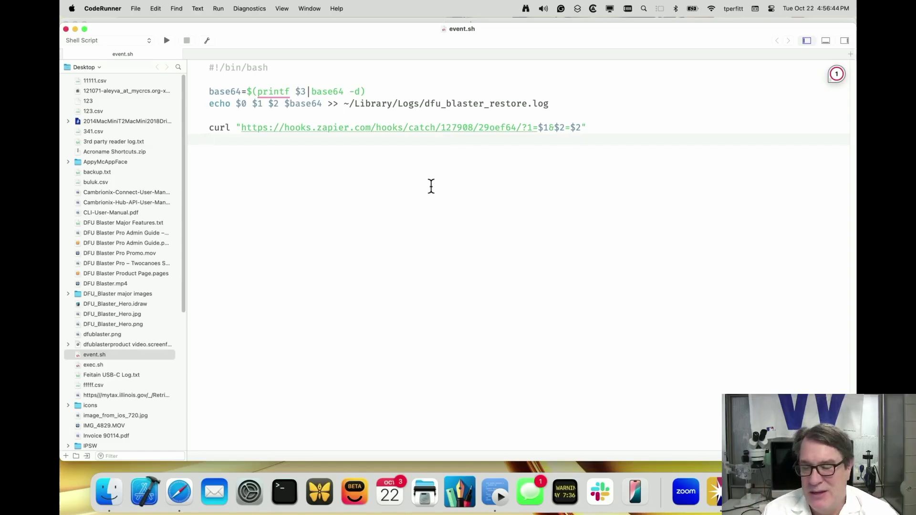
pyautogui.press('super+grave')
pyautogui.press('super+Tab')
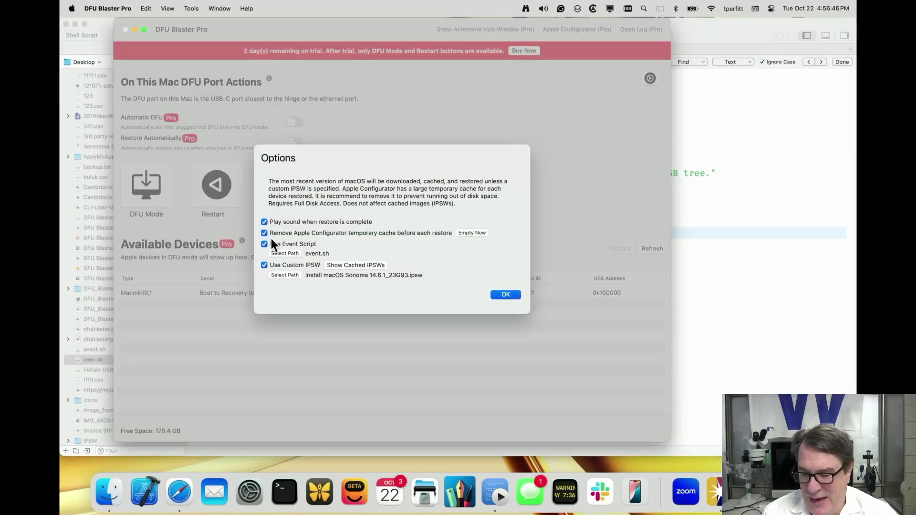
# - Dismiss Options and place iPhone Mirroring's Zapier DFU Blaster notifications beside DFU Blaster Pro, shifted left
pyautogui.click(500, 296)
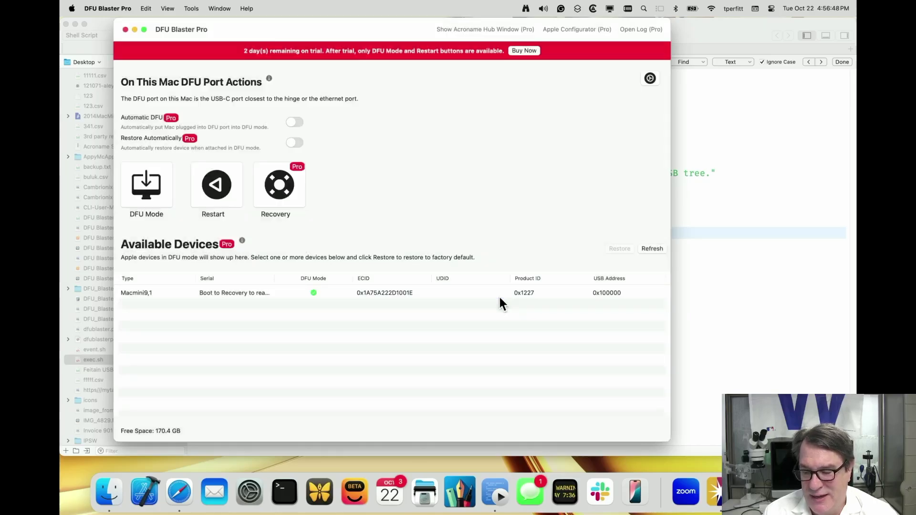
pyautogui.click(634, 490)
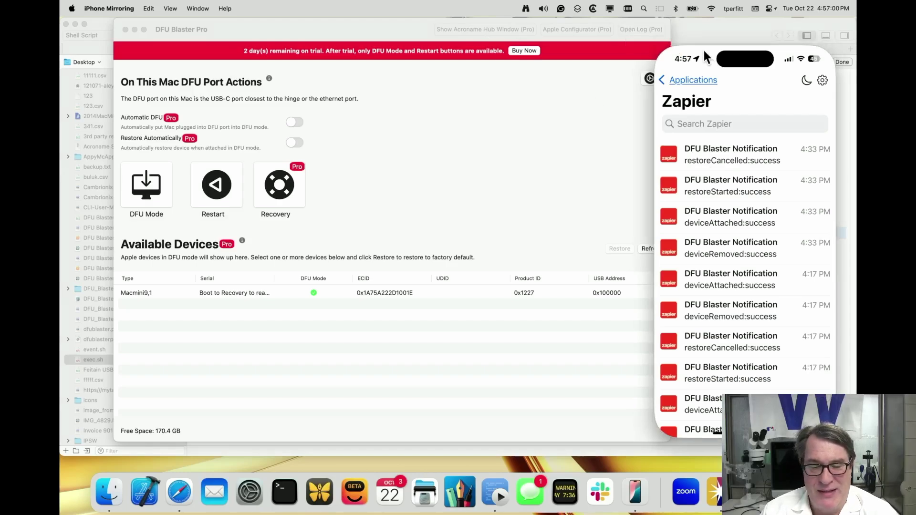
pyautogui.moveTo(706, 54)
pyautogui.moveTo(711, 45); pyautogui.dragTo(715, 41)
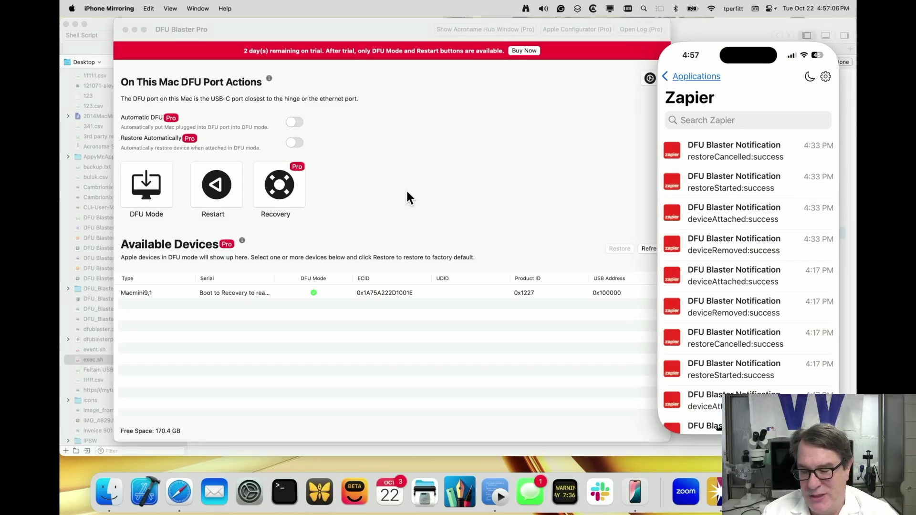
pyautogui.moveTo(302, 29); pyautogui.dragTo(266, 33)
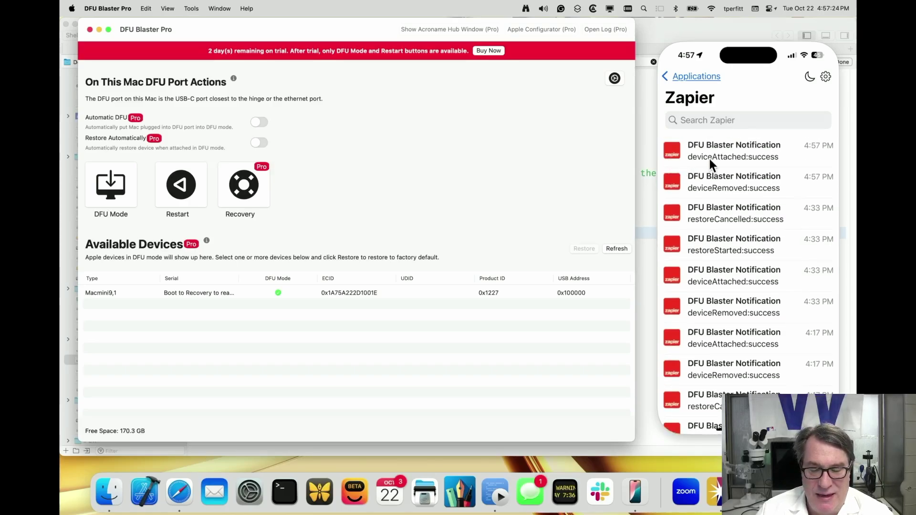
# - Send the Macmini9,1 to Recovery, repeat once it reappears, then reselect it
pyautogui.click(304, 294)
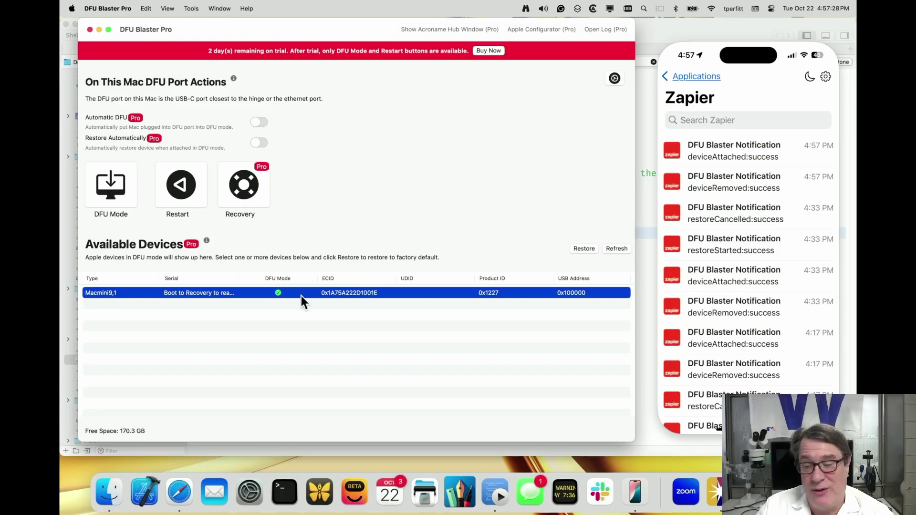
pyautogui.click(258, 192)
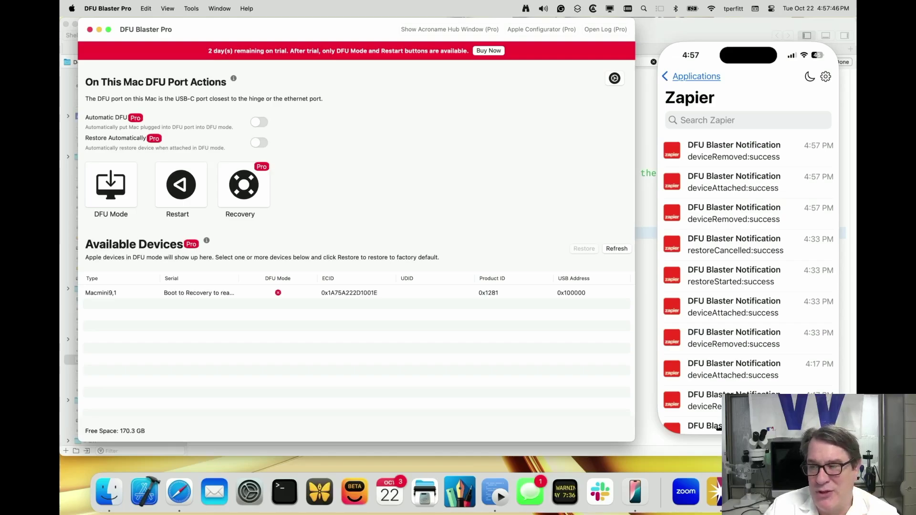
pyautogui.click(162, 297)
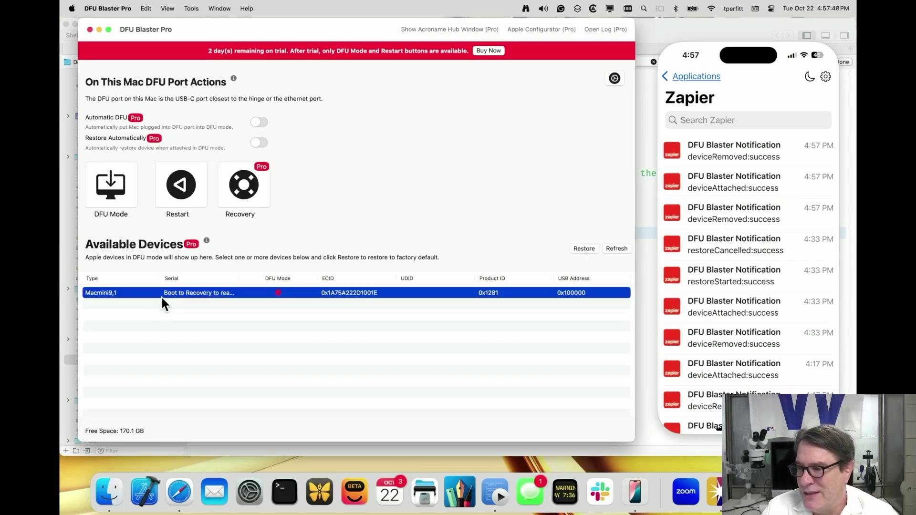
pyautogui.click(193, 335)
pyautogui.click(264, 295)
pyautogui.click(241, 187)
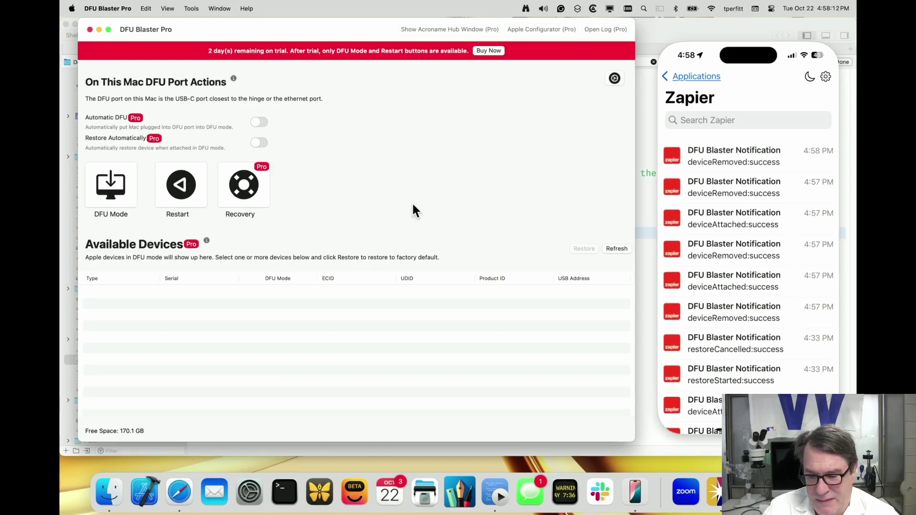
pyautogui.click(211, 313)
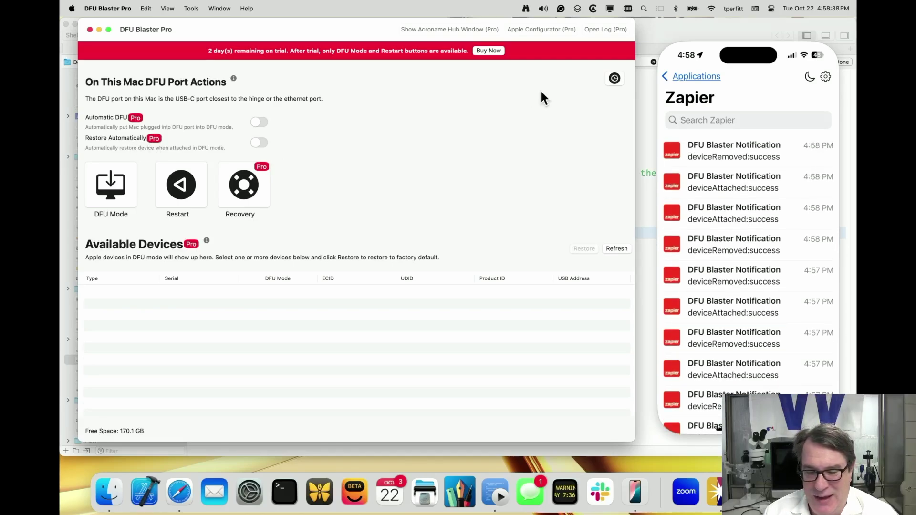
# - Close iPhone Mirroring and switch on Automatic DFU so Macmini9,1 returns with product ID 0x1227
pyautogui.click(735, 34)
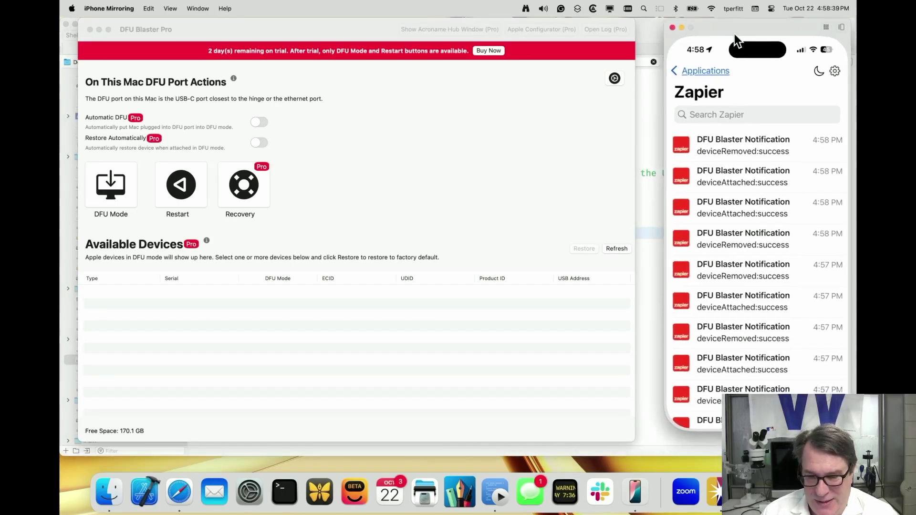
pyautogui.click(672, 27)
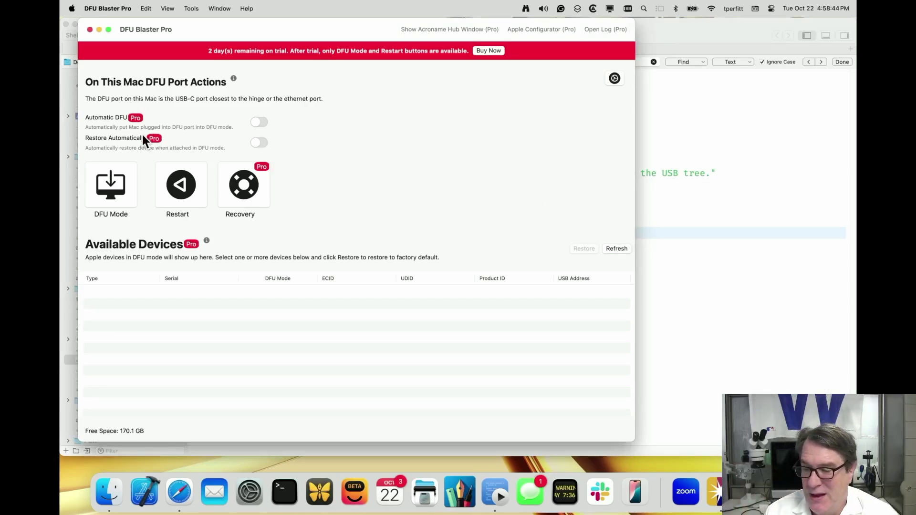
pyautogui.click(258, 124)
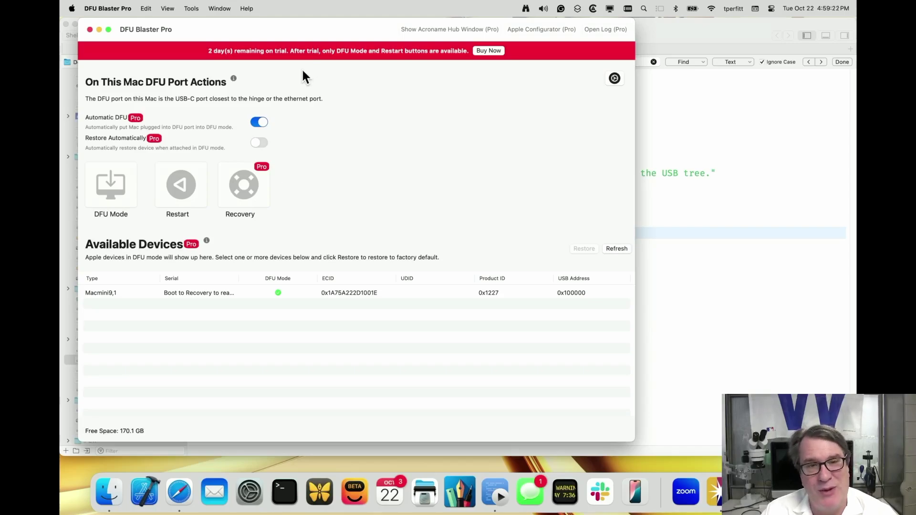
# - Turn Automatic DFU off and Restore Automatically on, starting the Installing System restore
pyautogui.click(260, 122)
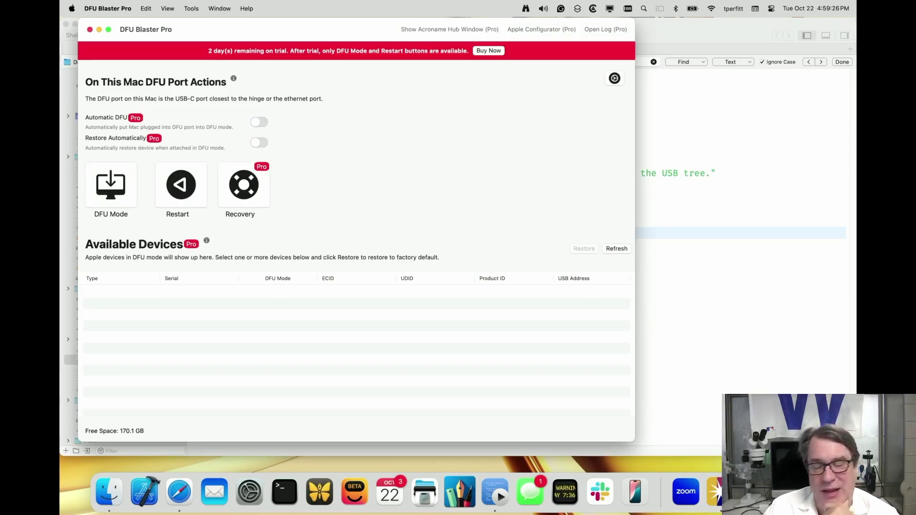
pyautogui.click(260, 143)
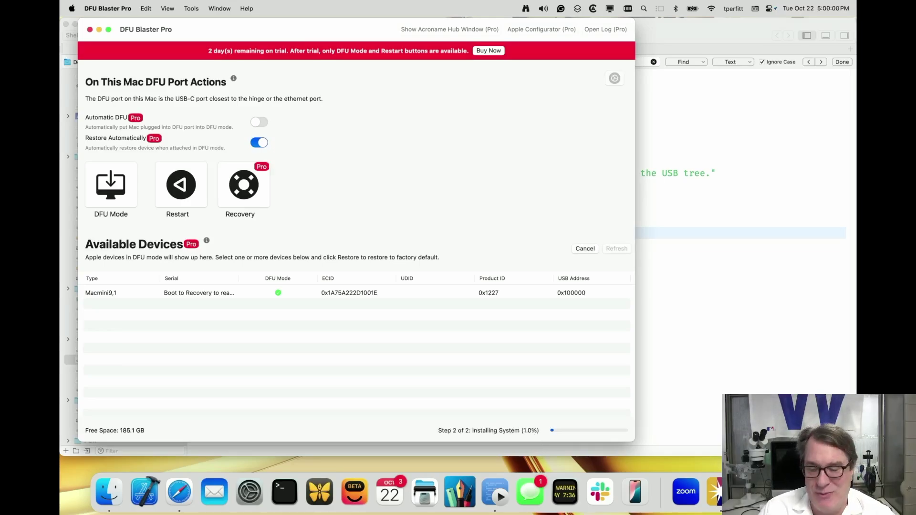
# - Cancel the in-progress restore and restart the Macmini9,1 out of DFU mode
pyautogui.click(578, 247)
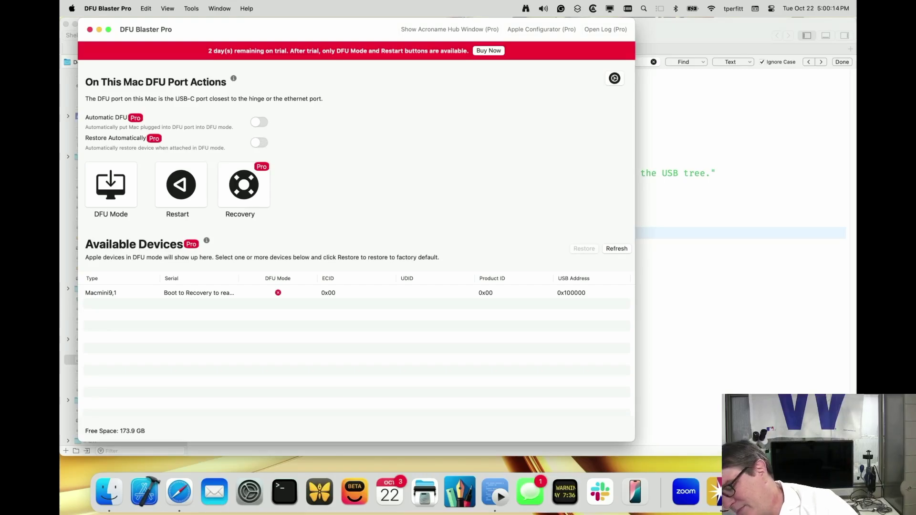
pyautogui.click(186, 194)
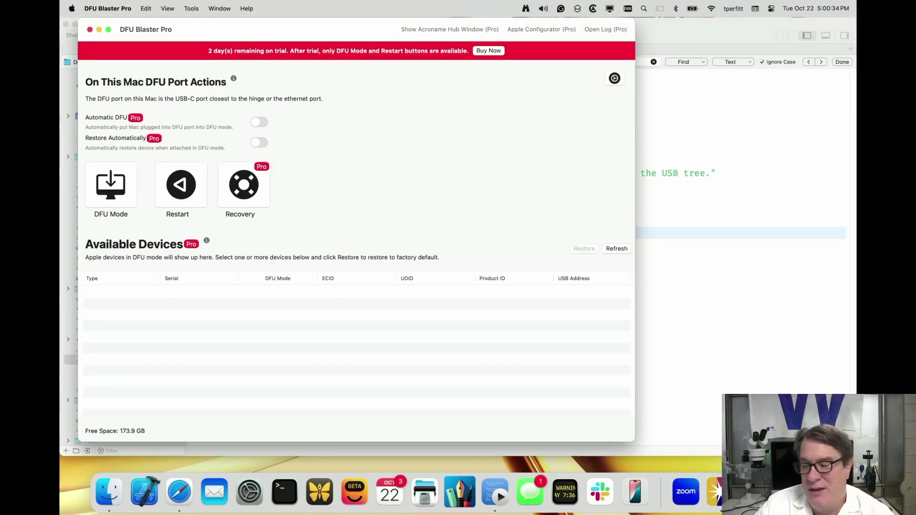
# - Switch Automatic DFU back on alongside Restore Automatically, letting Installing System reach 44.3%
pyautogui.click(256, 122)
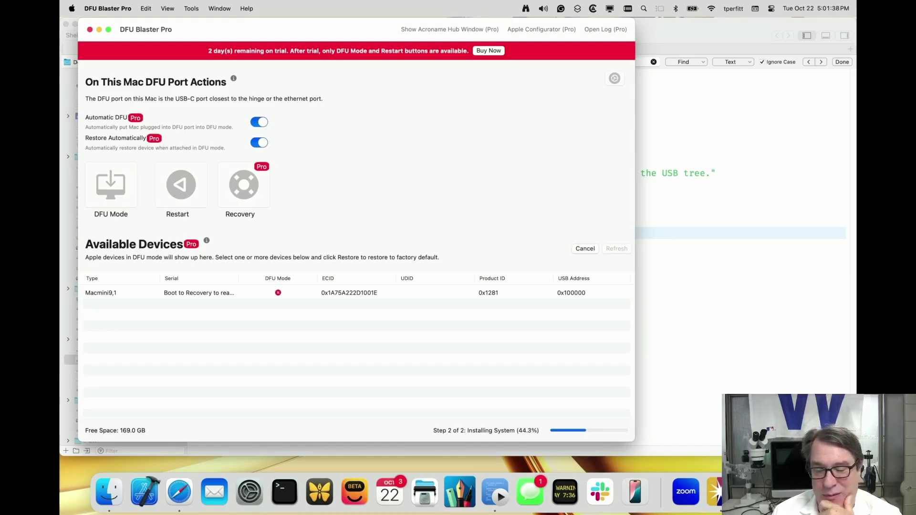
# - Cancel the Installing System run and open the Acroname Hub Devices window, moved up-left
pyautogui.click(586, 250)
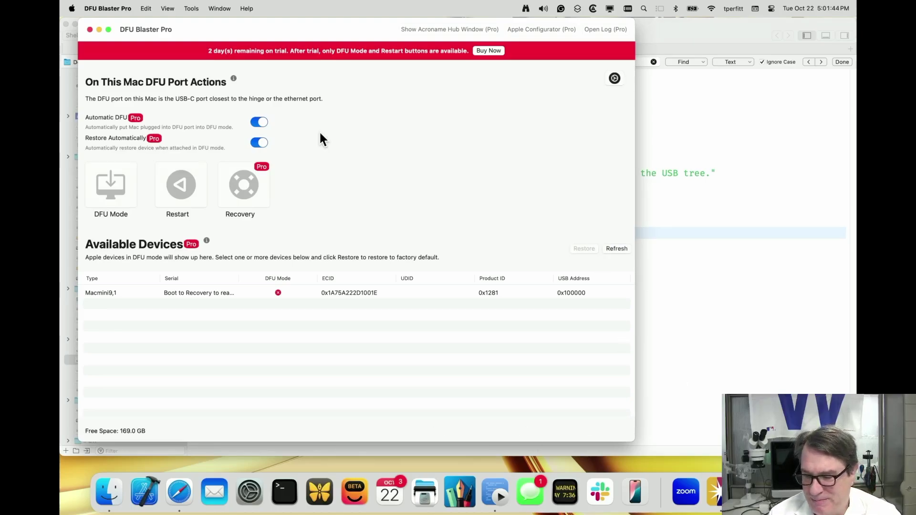
pyautogui.click(463, 30)
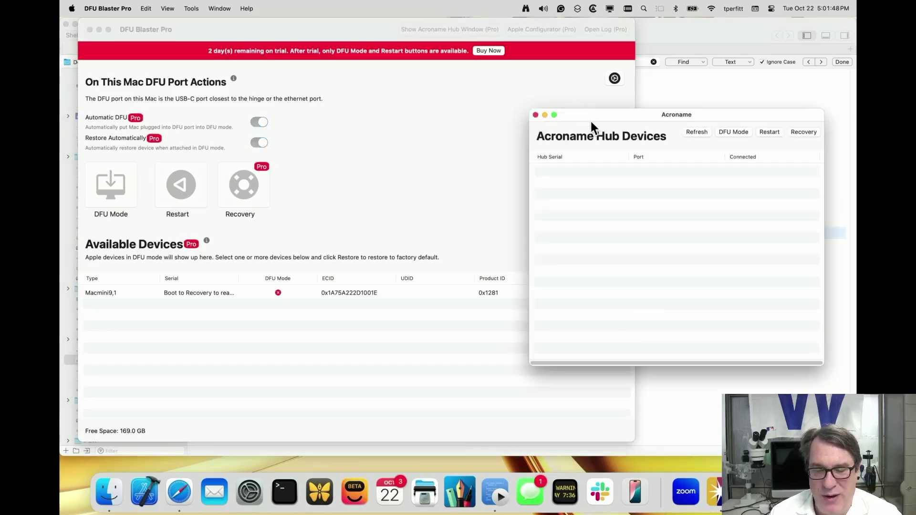
pyautogui.moveTo(590, 124); pyautogui.dragTo(555, 103)
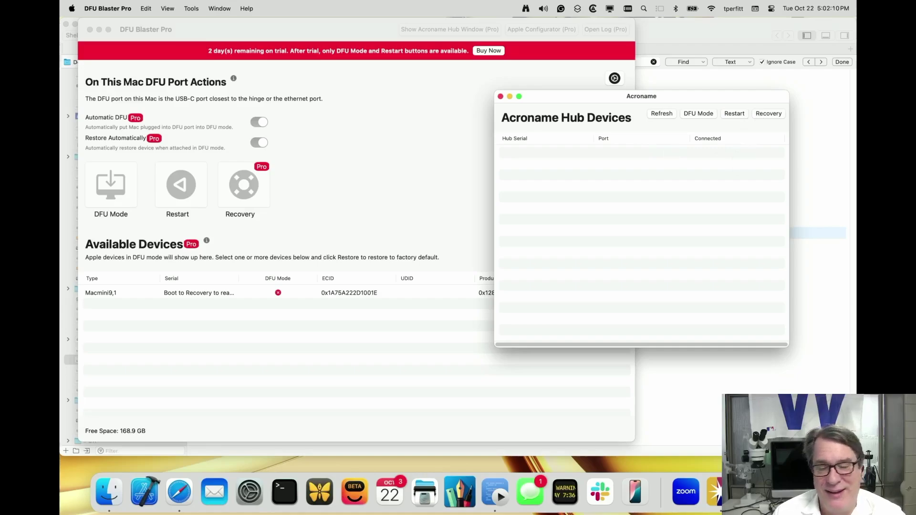
# - Close the Acroname Hub Devices window, leaving Macmini9,1 listed at product ID 0x1281
pyautogui.click(500, 97)
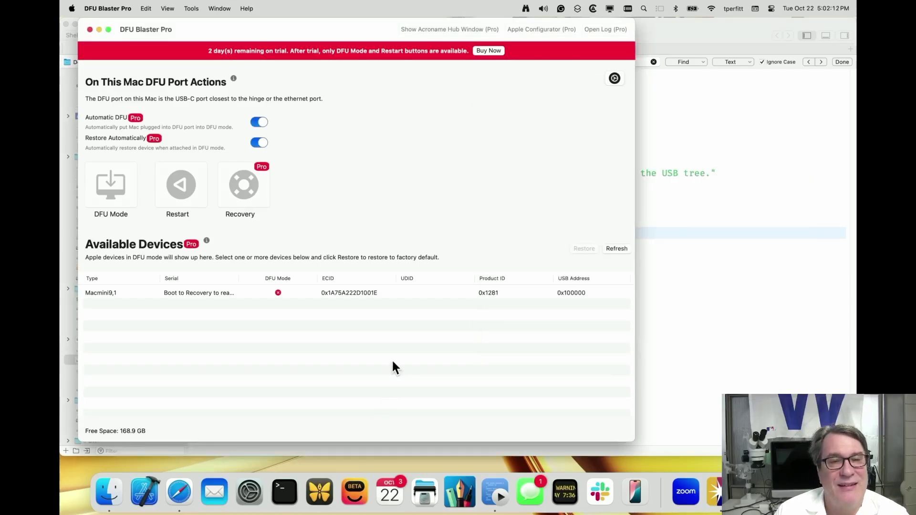